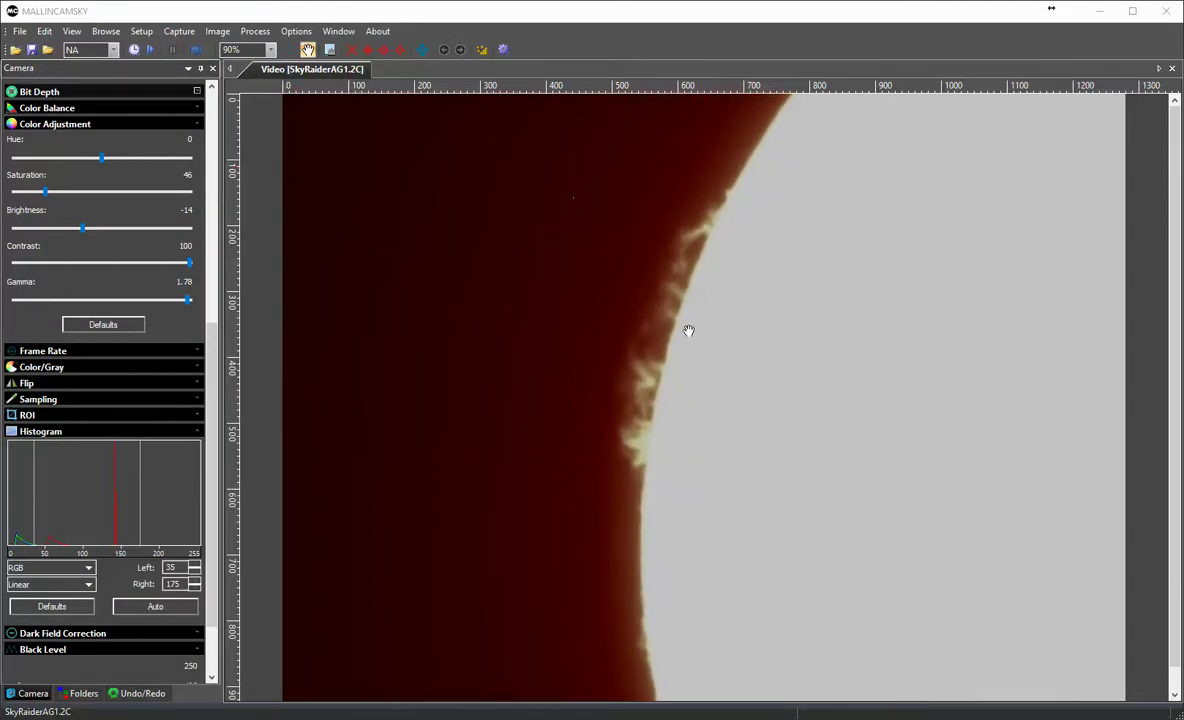
pyautogui.scroll(3, 707, 376)
# Pan the zoomed view along the solar limb to center its prominences.
pyautogui.moveTo(703, 349); pyautogui.dragTo(670, 416)
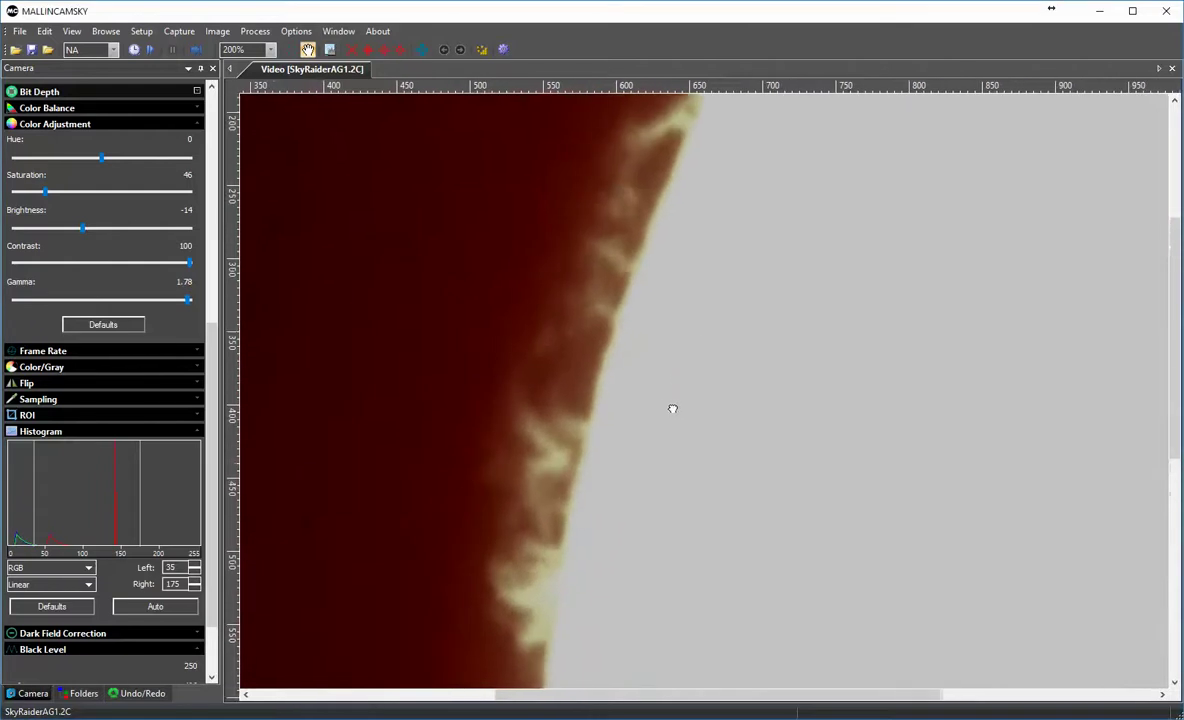
pyautogui.scroll(-1, 668, 418)
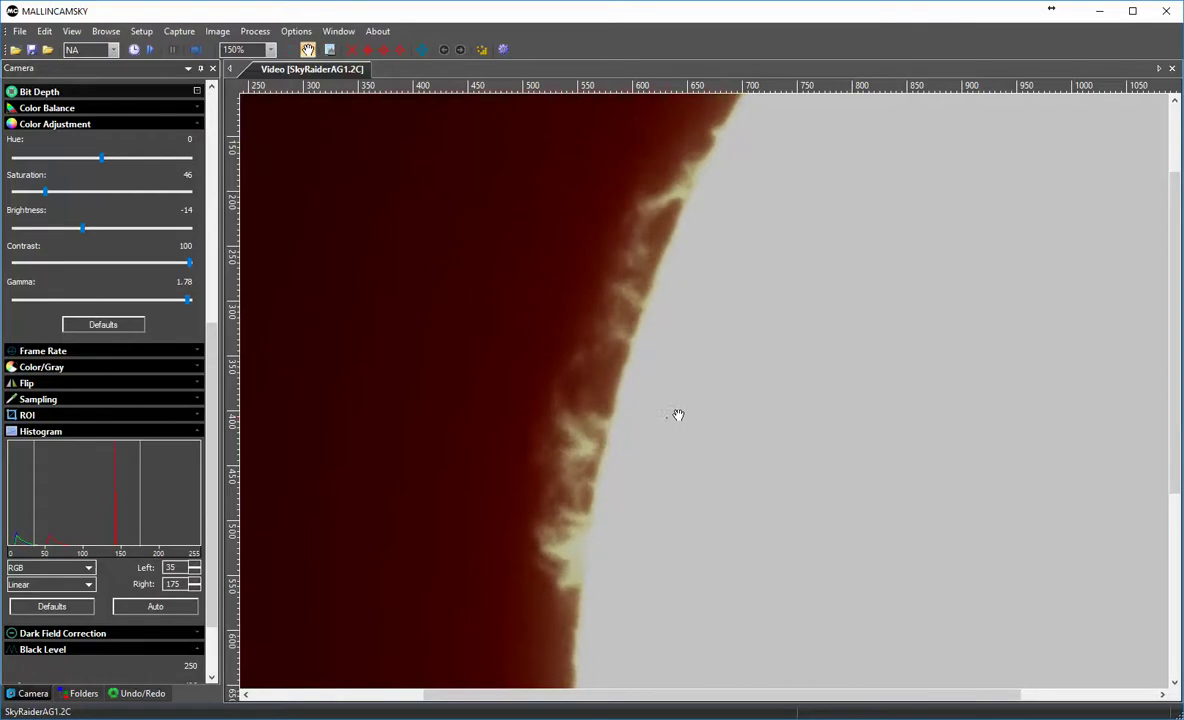
pyautogui.scroll(-1, 668, 417)
pyautogui.scroll(-1, 678, 415)
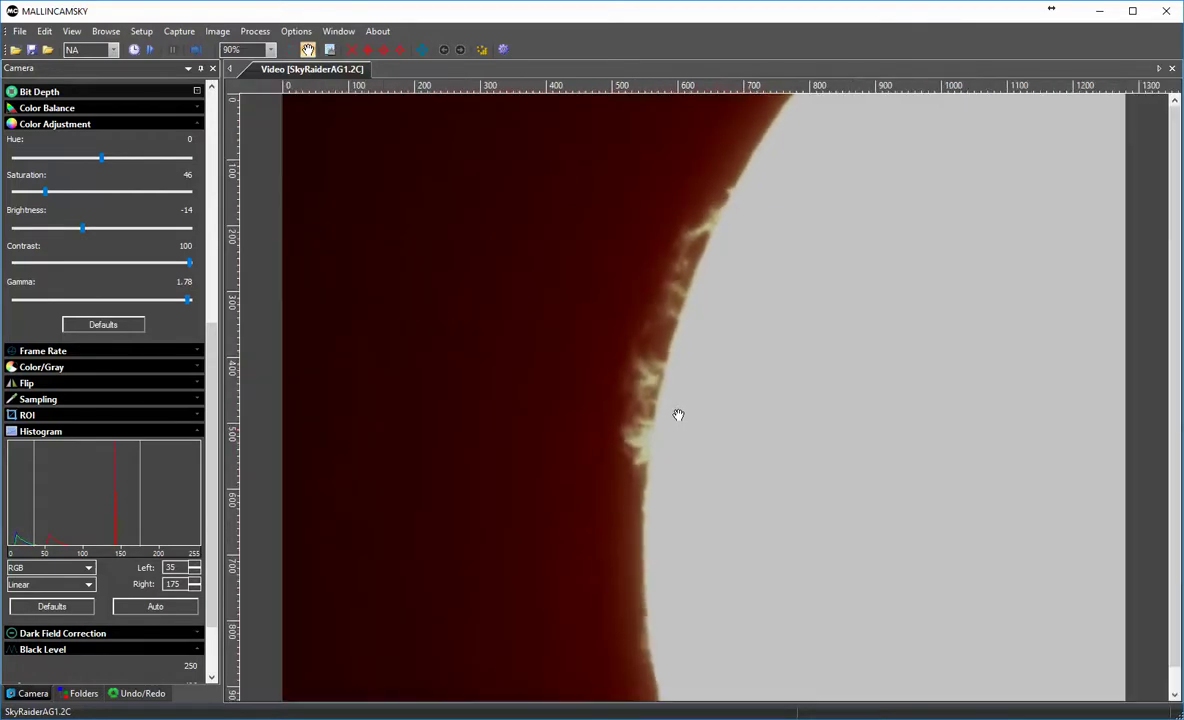
pyautogui.scroll(-1, 678, 415)
pyautogui.scroll(1, 678, 415)
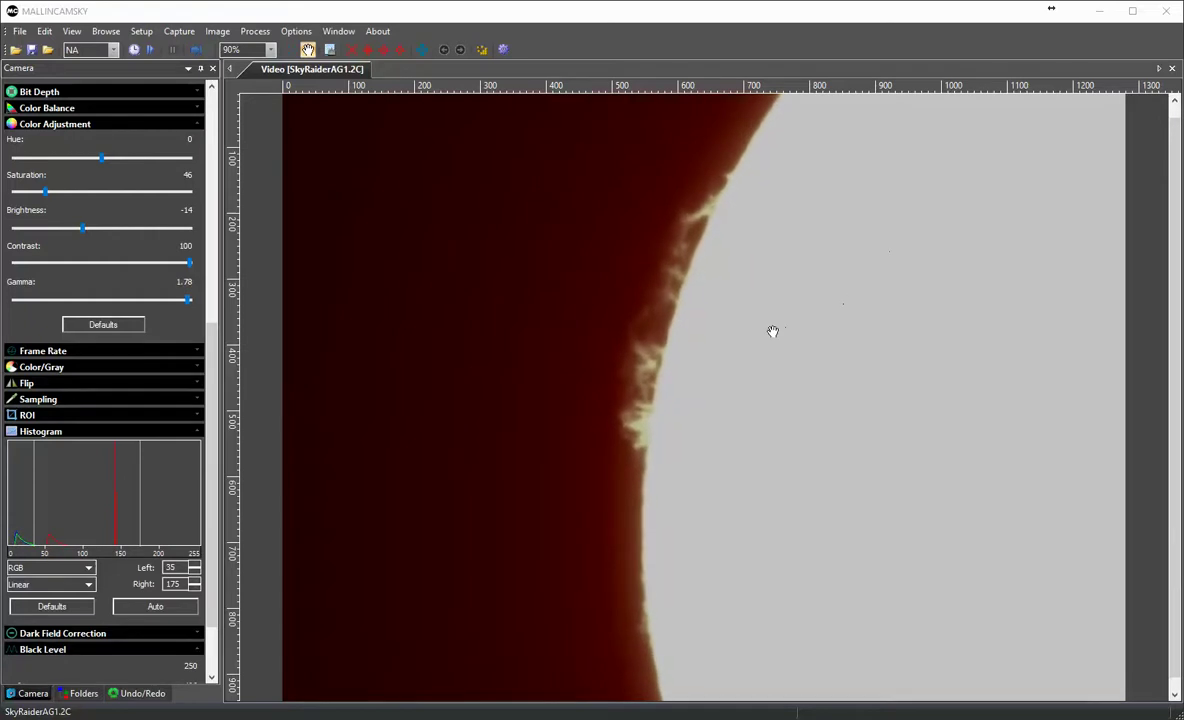
pyautogui.scroll(1, 771, 333)
pyautogui.scroll(1, 771, 333)
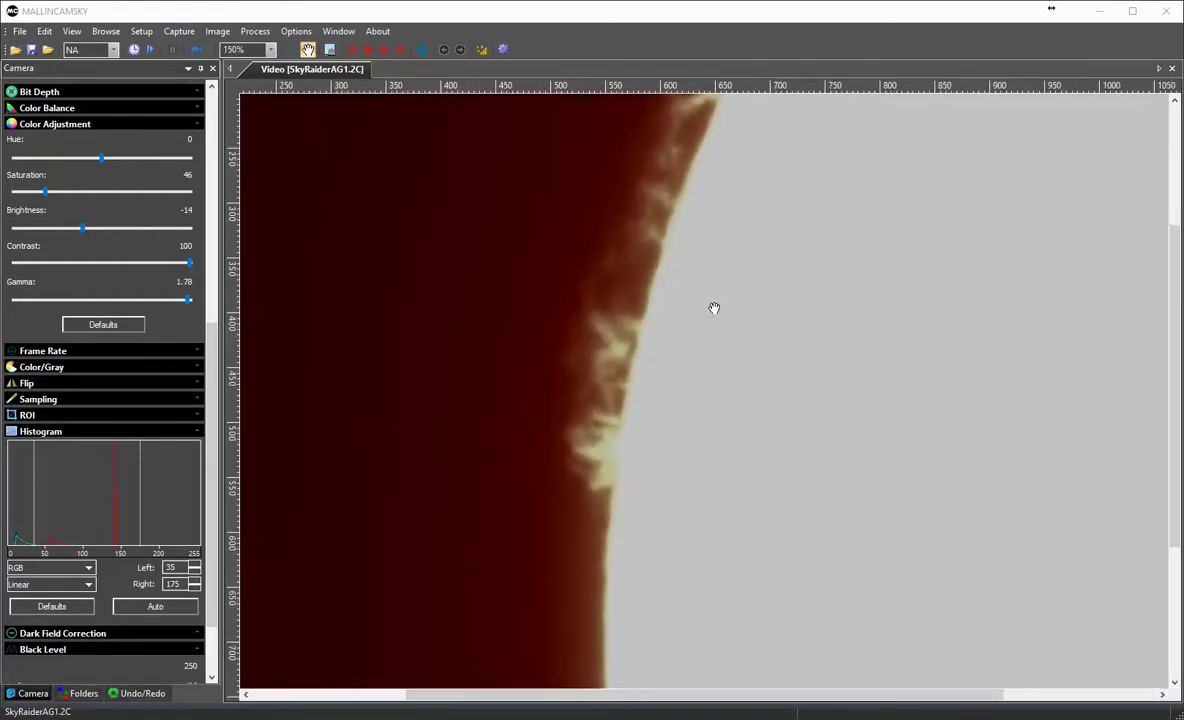
pyautogui.scroll(1, 712, 308)
pyautogui.moveTo(677, 345); pyautogui.dragTo(597, 432)
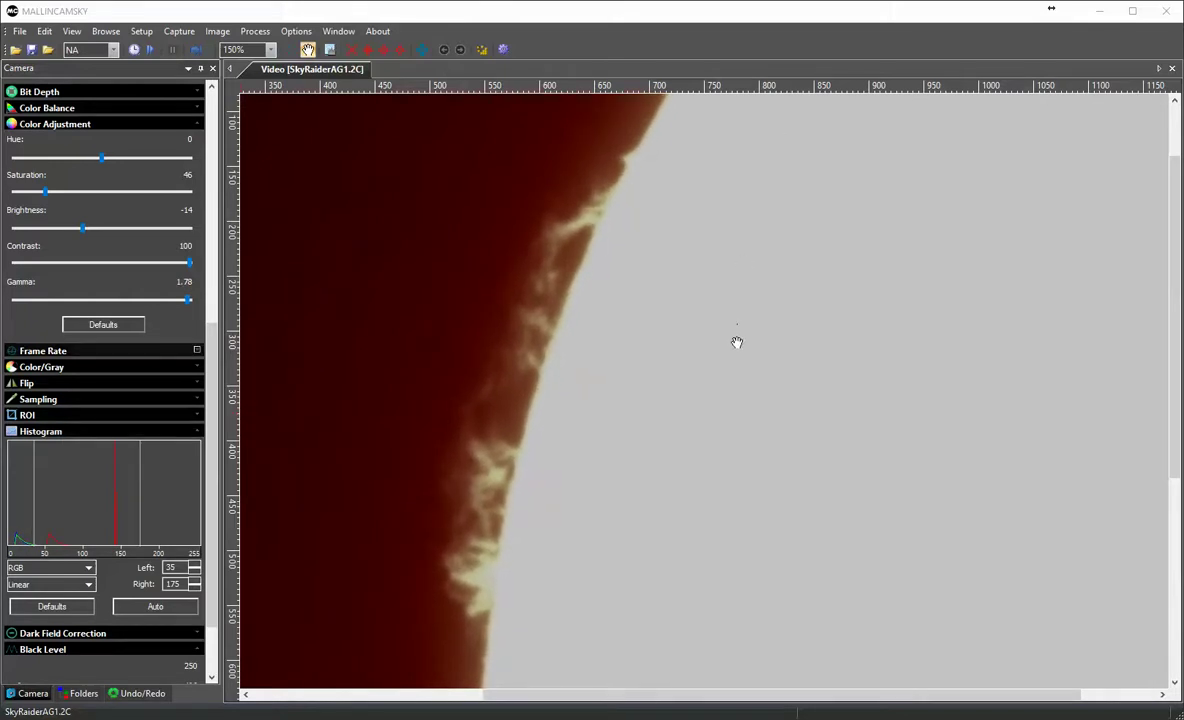
pyautogui.scroll(-1, 737, 343)
pyautogui.scroll(-1, 737, 343)
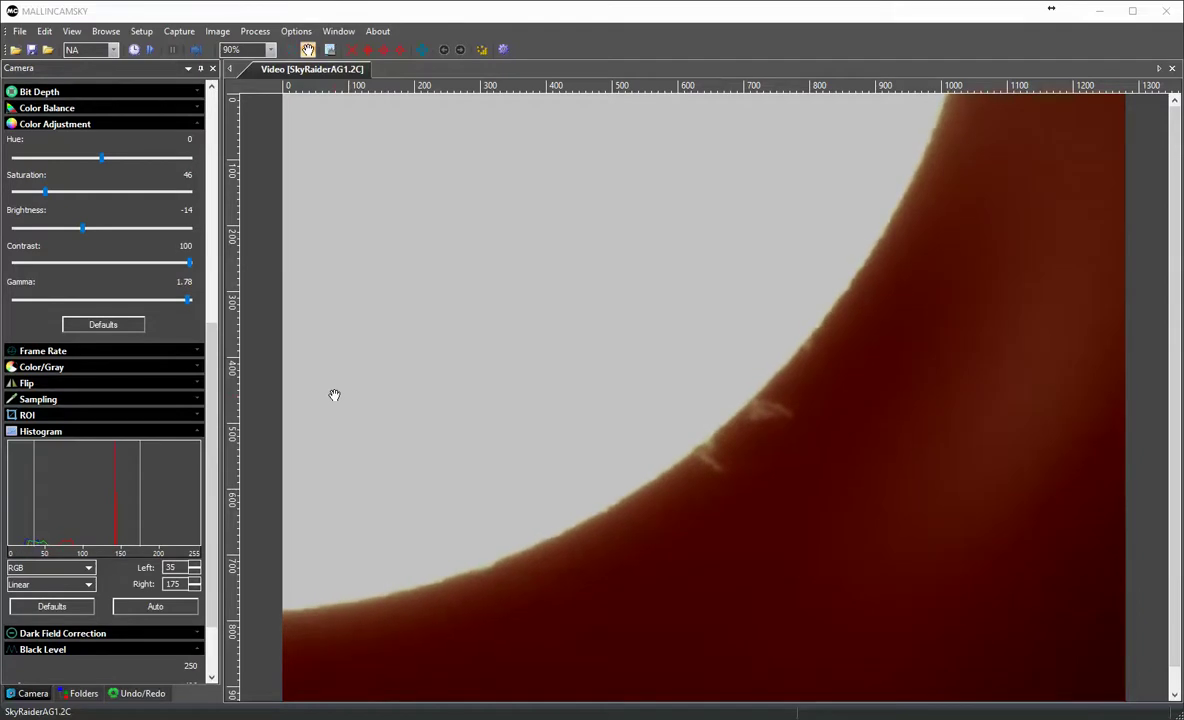
pyautogui.scroll(4, 683, 490)
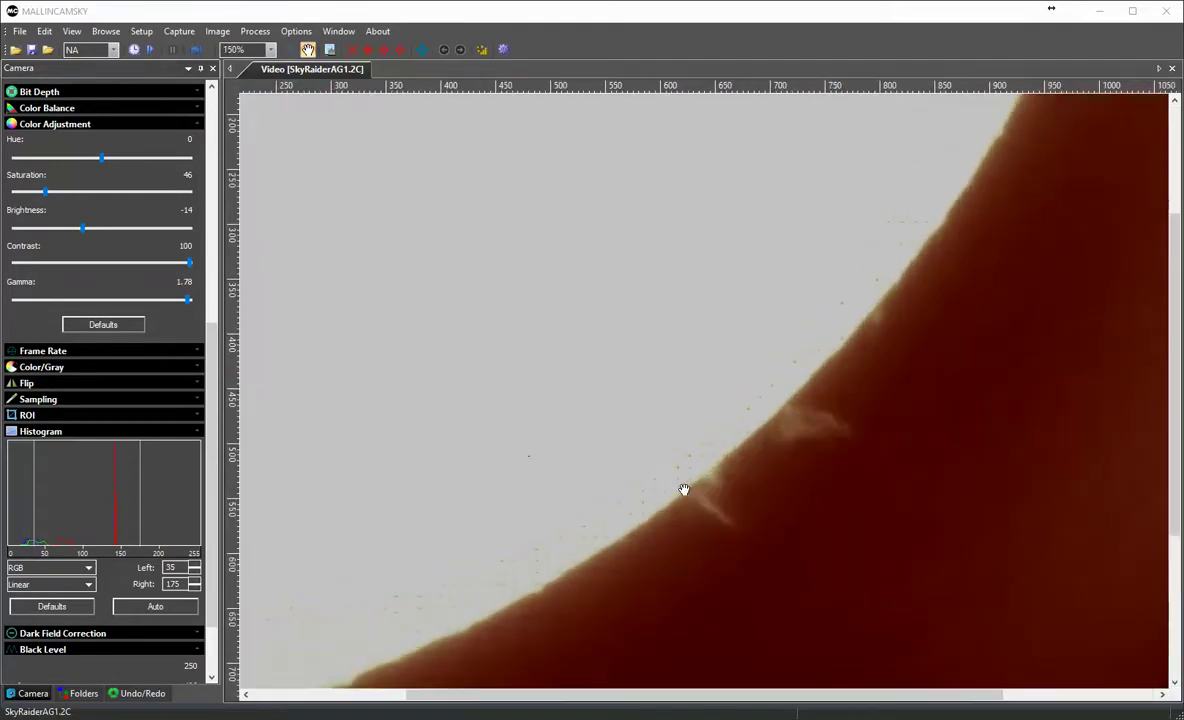
pyautogui.scroll(4, 683, 490)
# Center the two small prominences, then raise gamma to 1.80 and brightness to -5.
pyautogui.moveTo(683, 490); pyautogui.dragTo(535, 237)
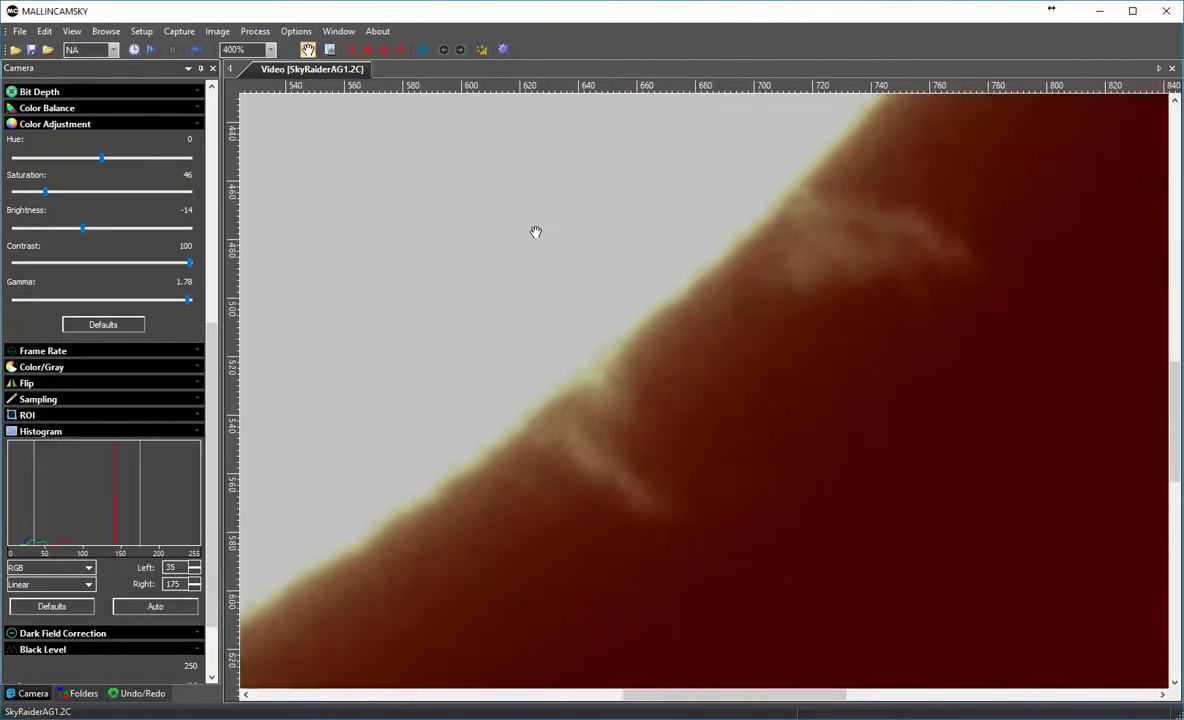
pyautogui.scroll(-1, 535, 237)
pyautogui.scroll(-1, 535, 237)
pyautogui.scroll(-1, 535, 237)
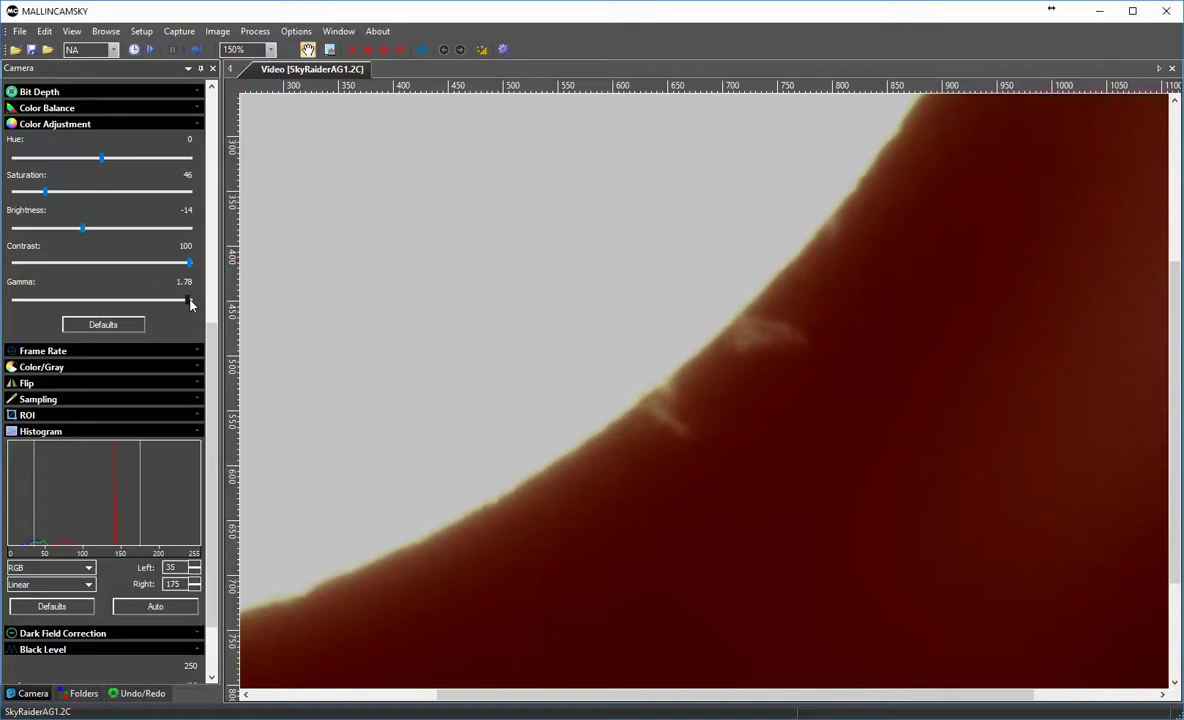
pyautogui.click(190, 302)
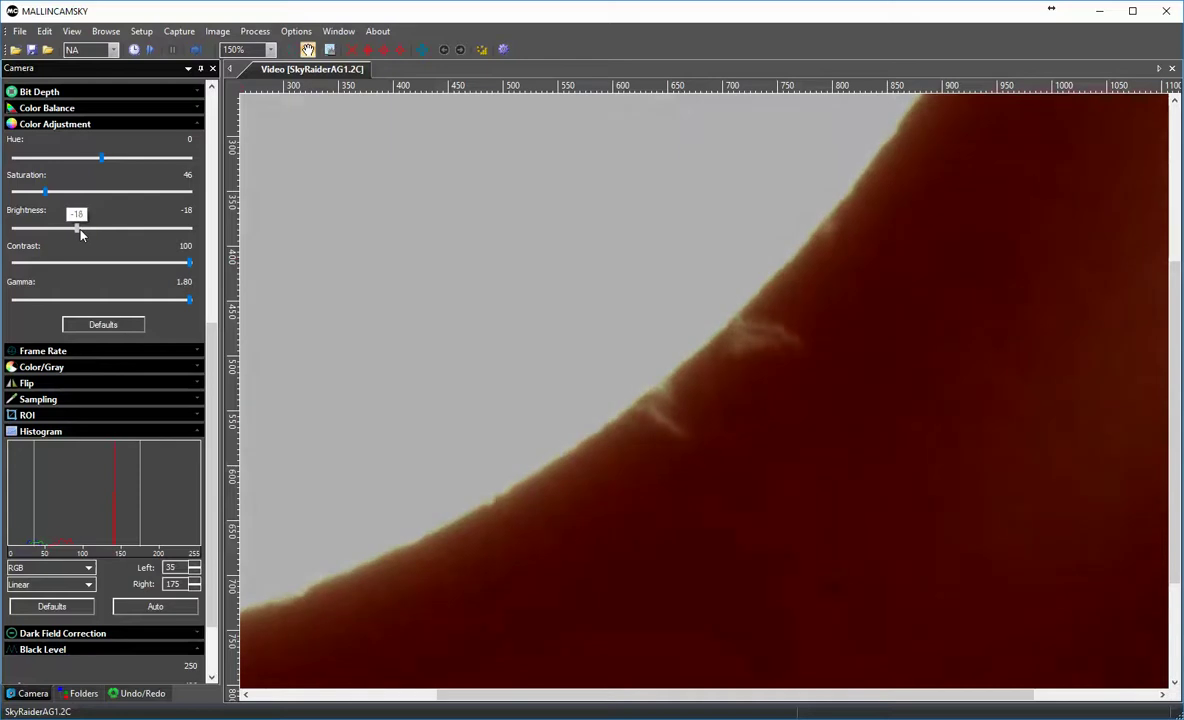
pyautogui.moveTo(83, 230); pyautogui.dragTo(98, 230)
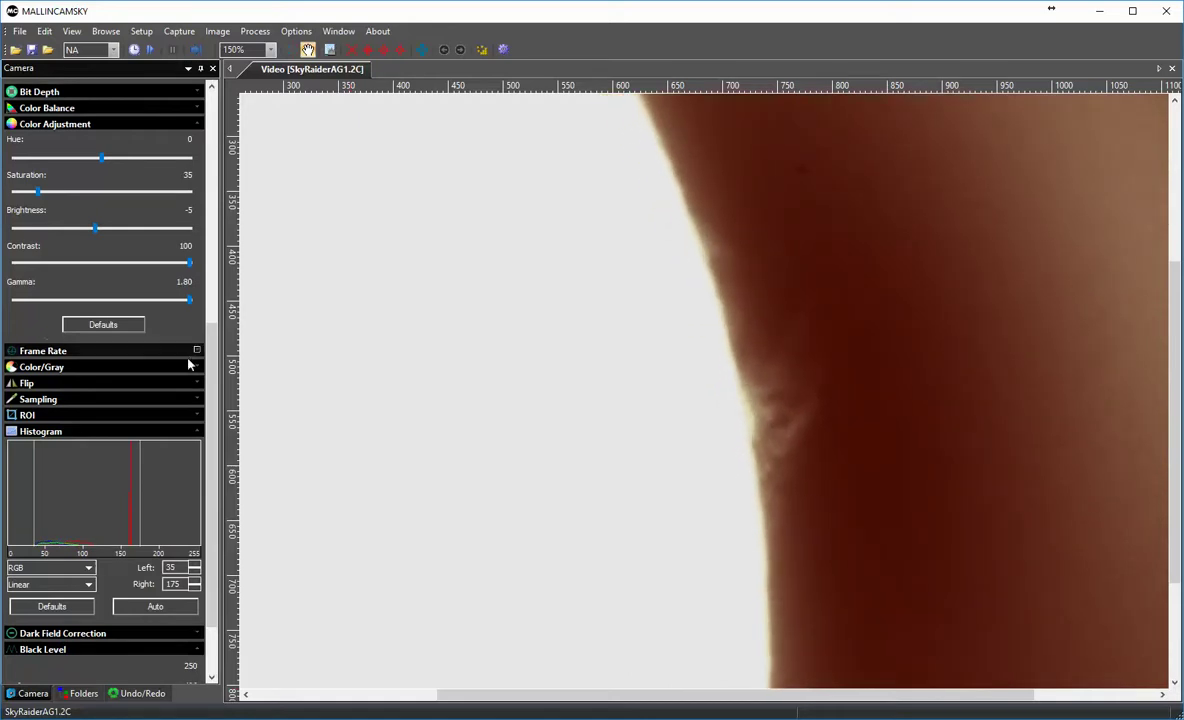
pyautogui.scroll(8, 195, 360)
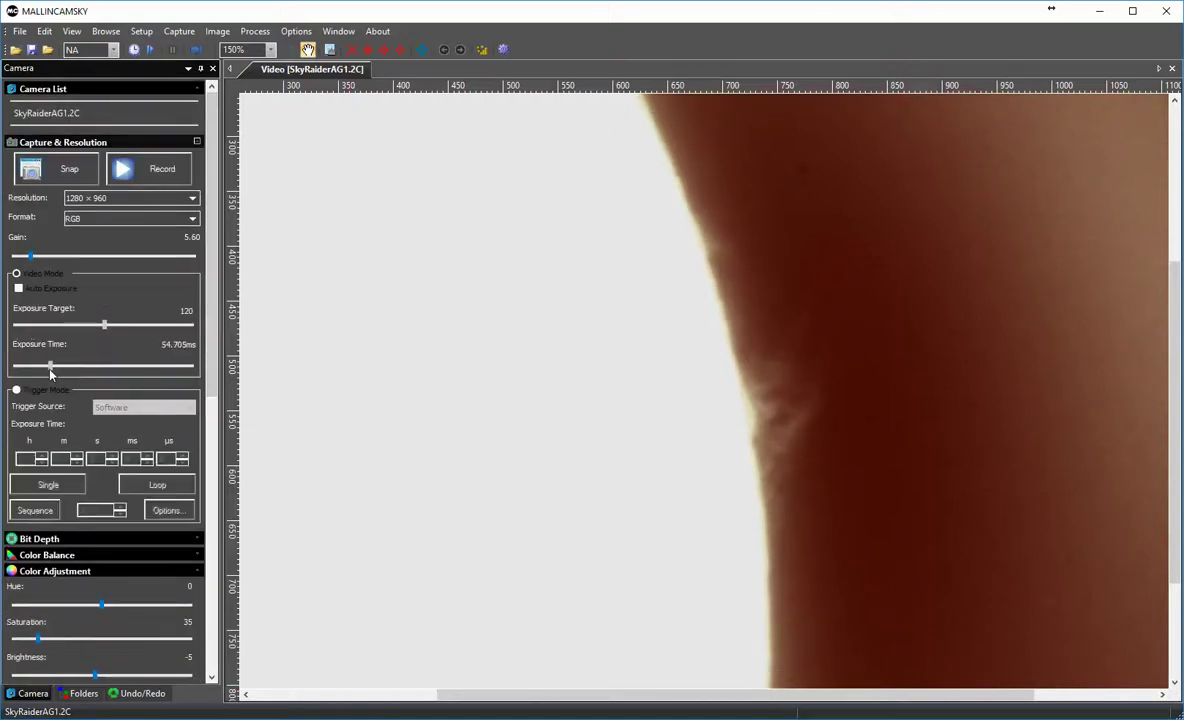
# Try longer and shorter exposures to settle near 61 ms, and nudge the gain.
pyautogui.moveTo(51, 368); pyautogui.dragTo(56, 368)
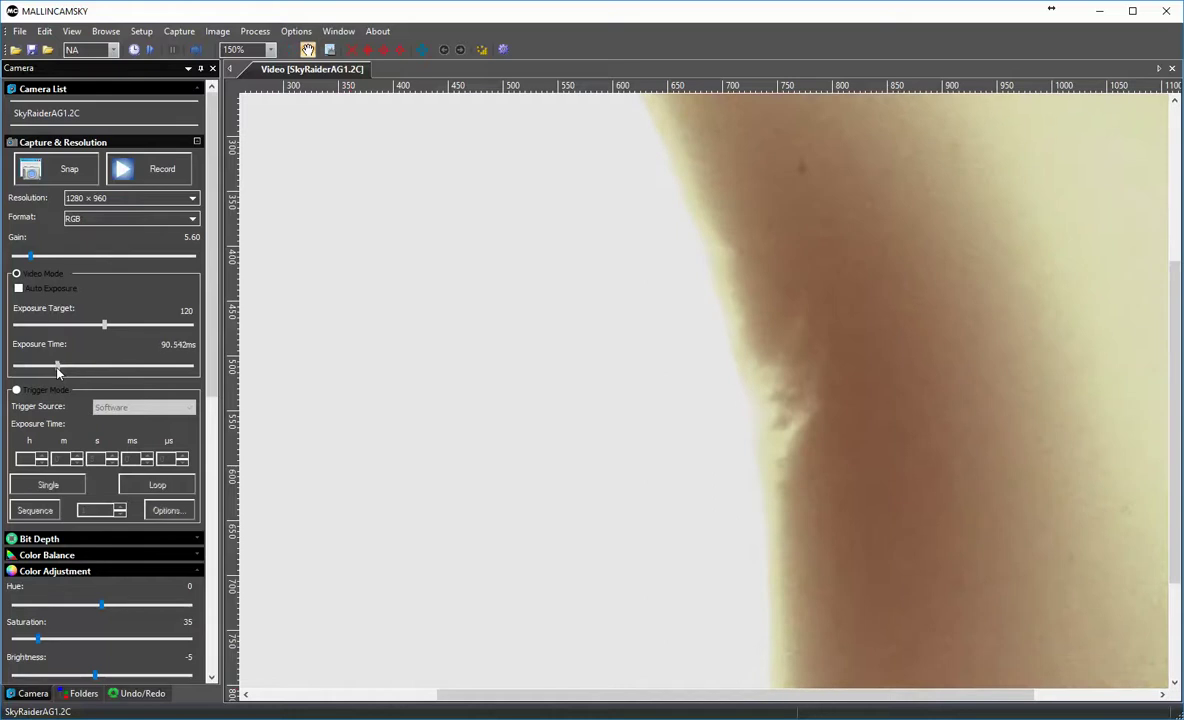
pyautogui.moveTo(55, 368); pyautogui.dragTo(53, 368)
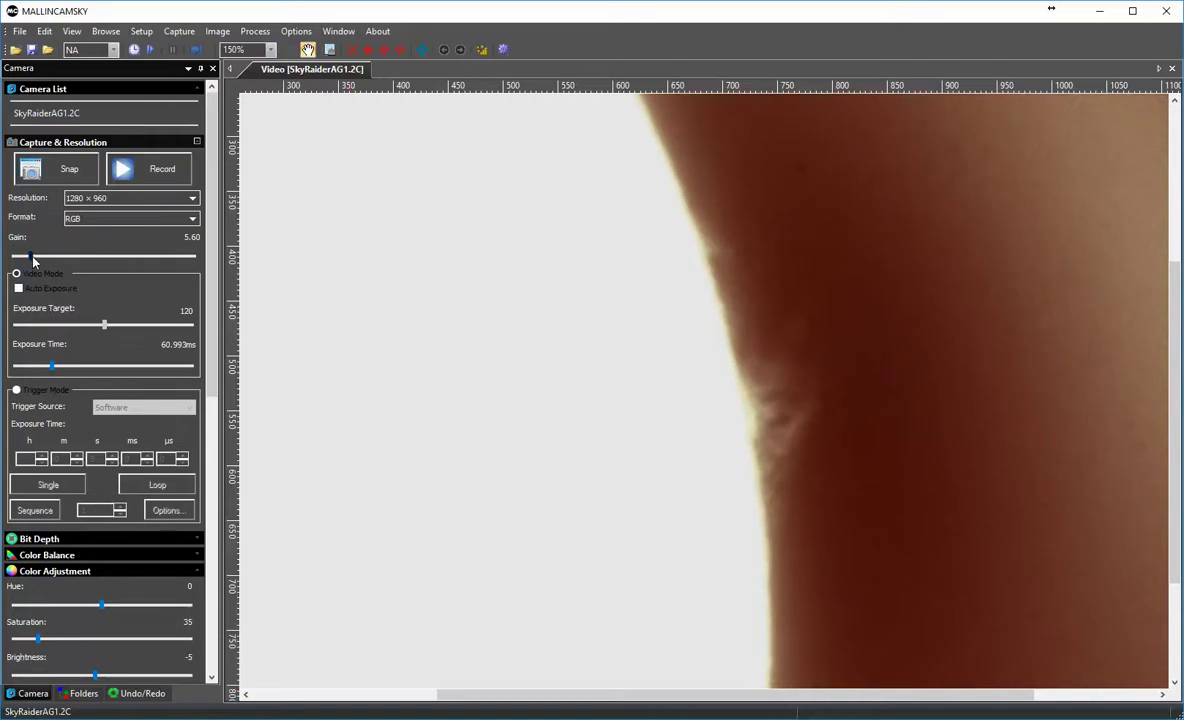
pyautogui.moveTo(33, 258); pyautogui.dragTo(33, 258)
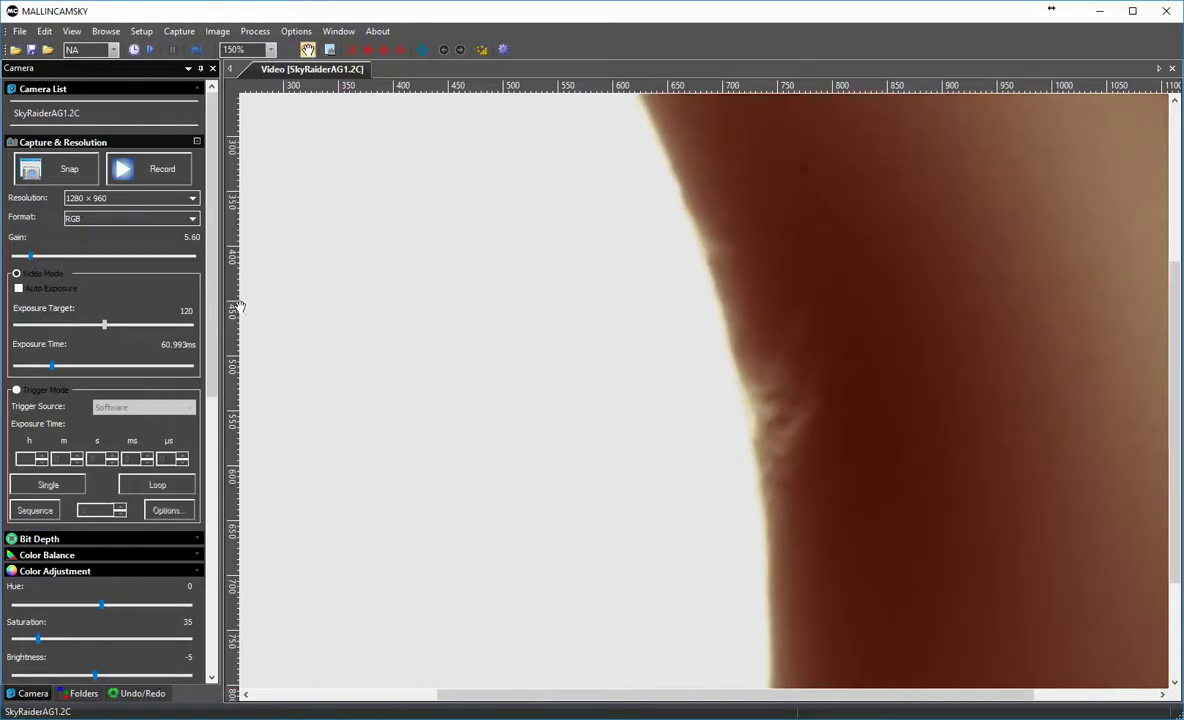
pyautogui.scroll(-10, 190, 400)
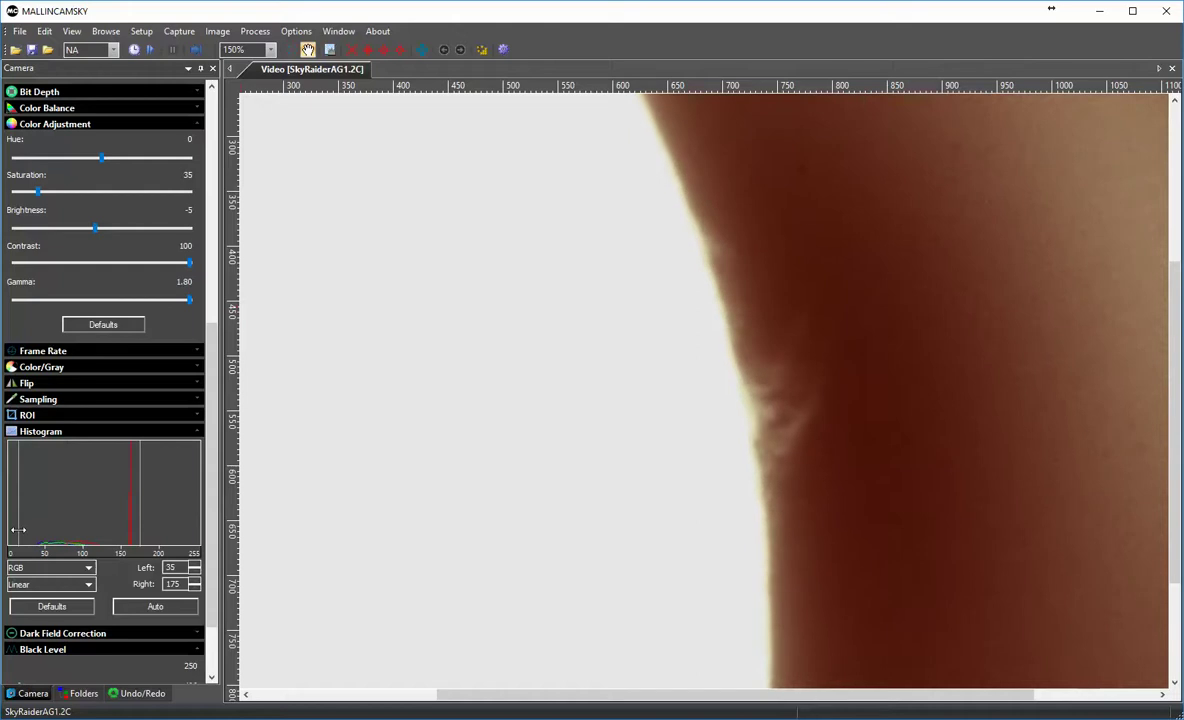
# Trial the histogram left level, dropping it to 1, then set it to 40.
pyautogui.moveTo(48, 529); pyautogui.dragTo(55, 530)
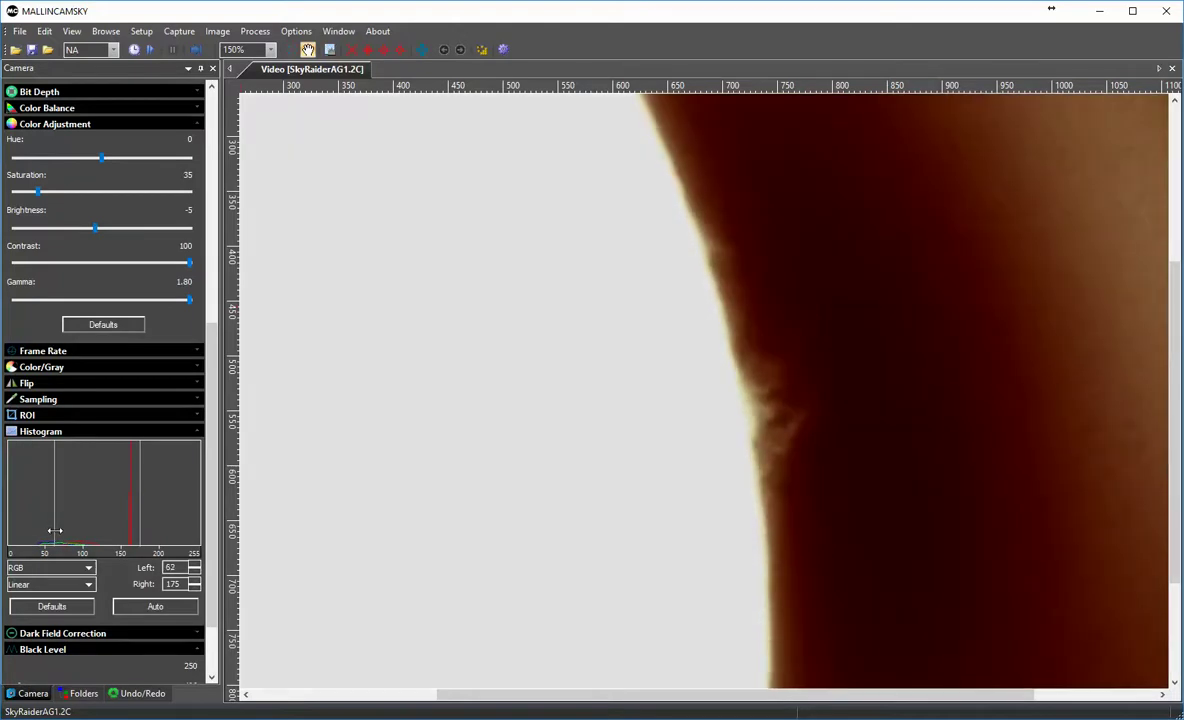
pyautogui.click(10, 530)
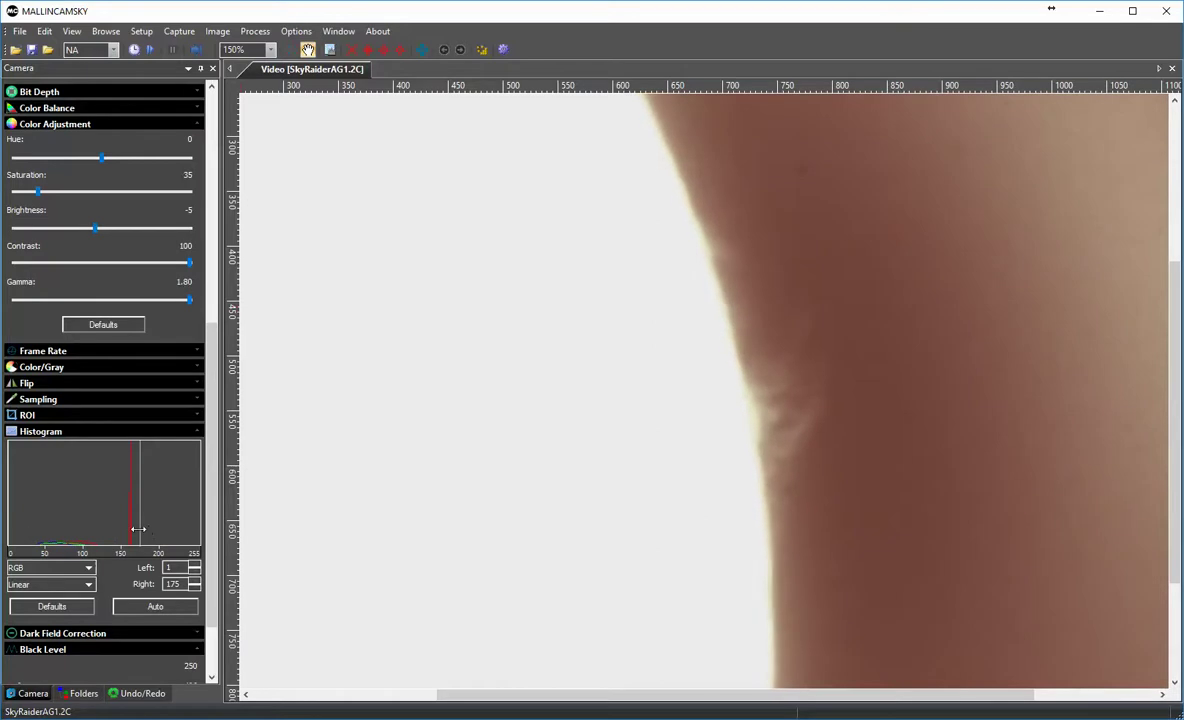
pyautogui.click(38, 531)
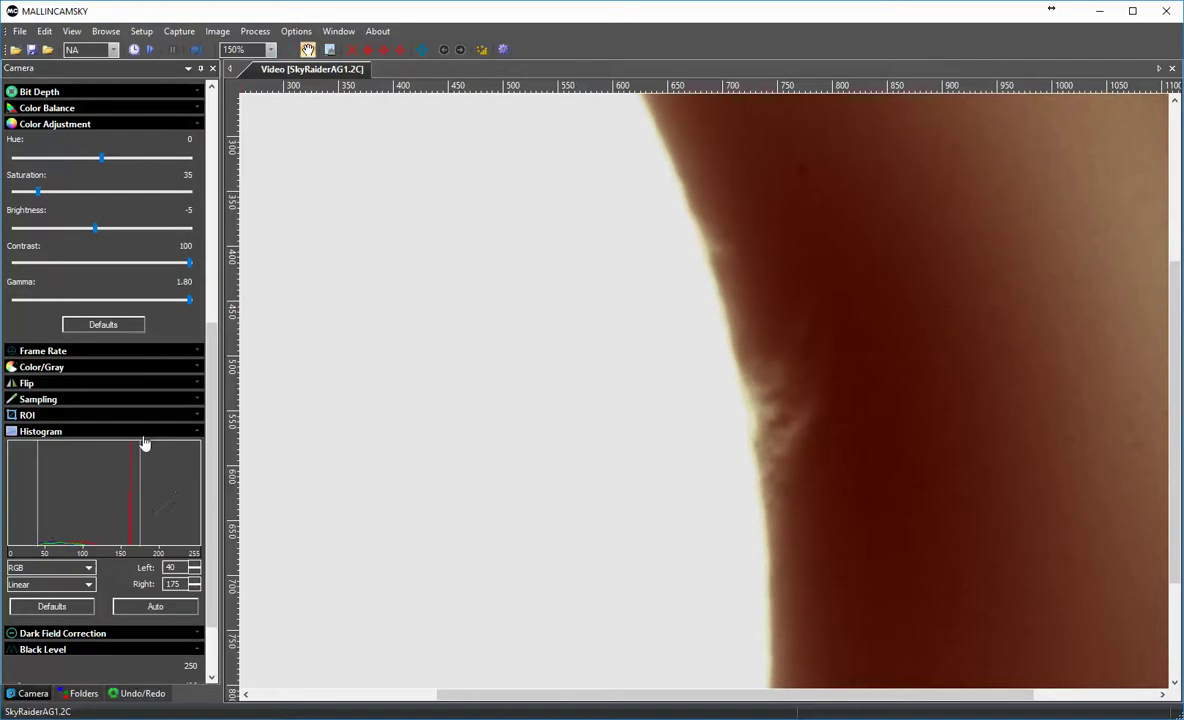
pyautogui.moveTo(100, 383)
pyautogui.scroll(-2, 803, 413)
pyautogui.scroll(-2, 805, 403)
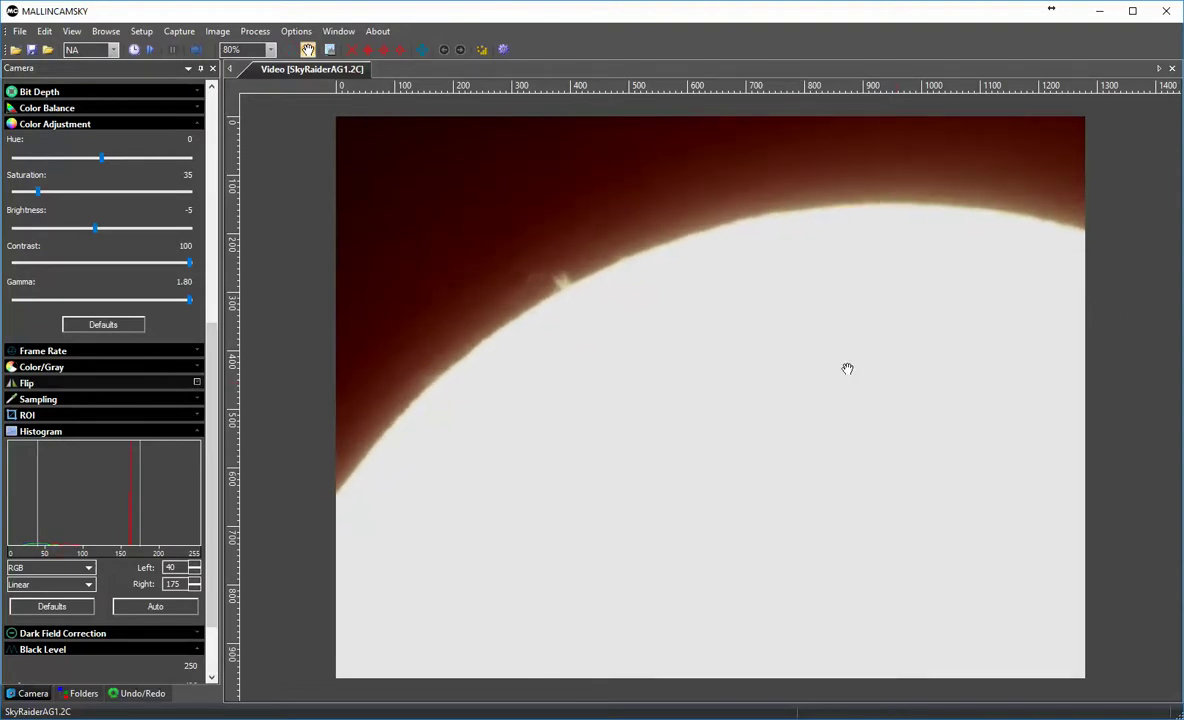
pyautogui.scroll(3, 585, 336)
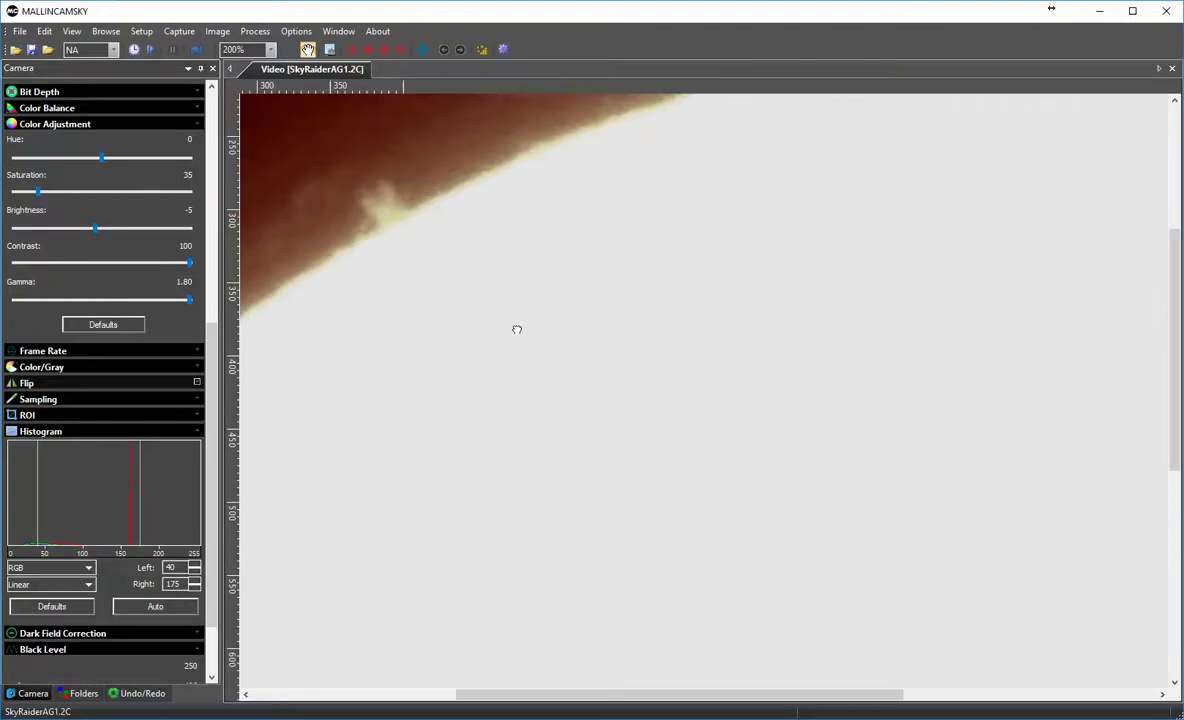
# Pan the small prominence into view and lower brightness from -5 to -6.
pyautogui.moveTo(516, 329); pyautogui.dragTo(649, 513)
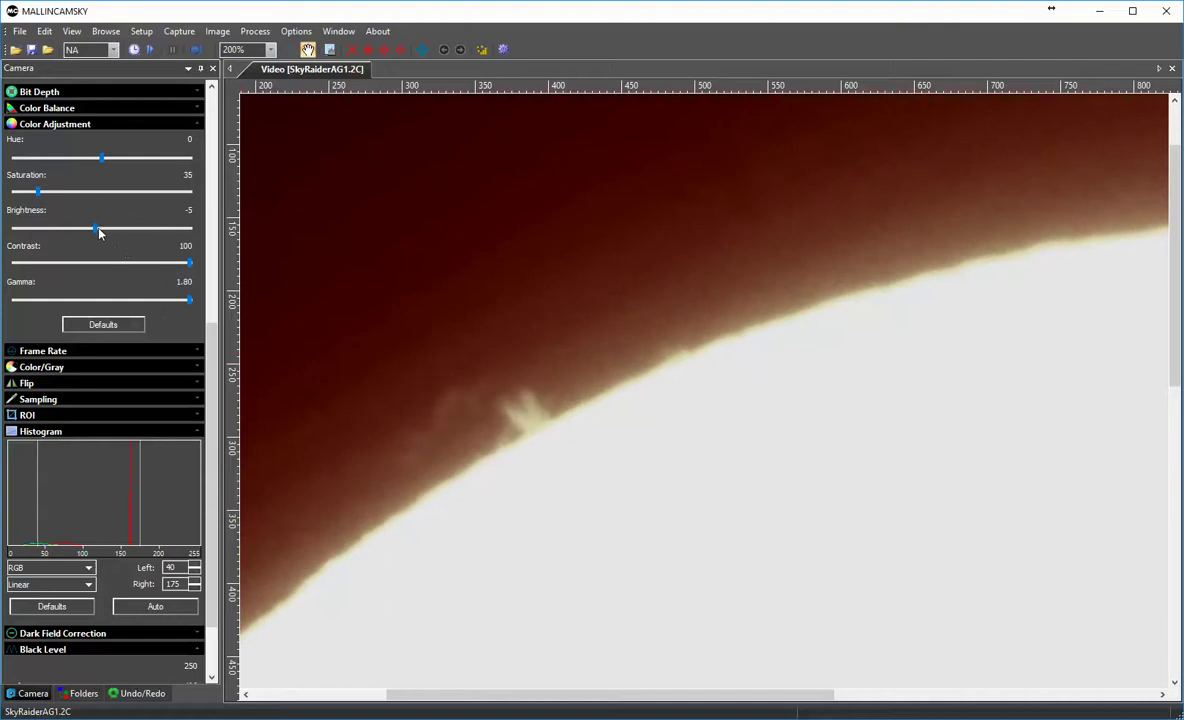
pyautogui.moveTo(96, 229); pyautogui.dragTo(96, 231)
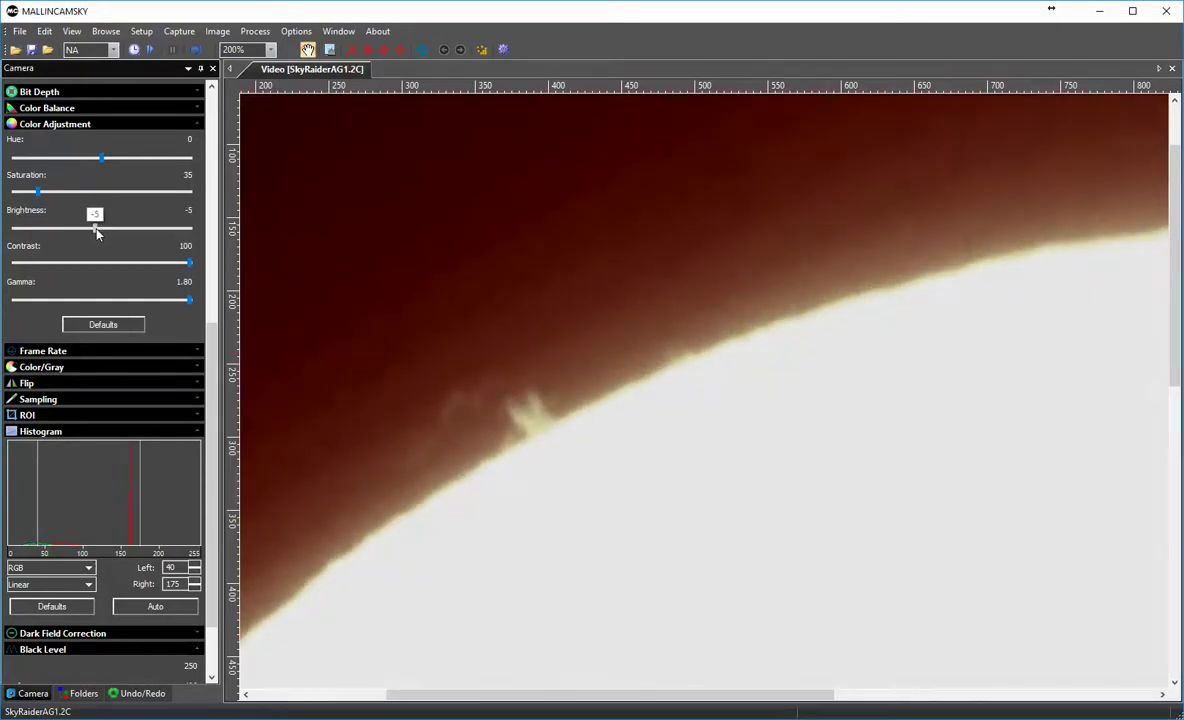
pyautogui.moveTo(96, 229); pyautogui.dragTo(93, 229)
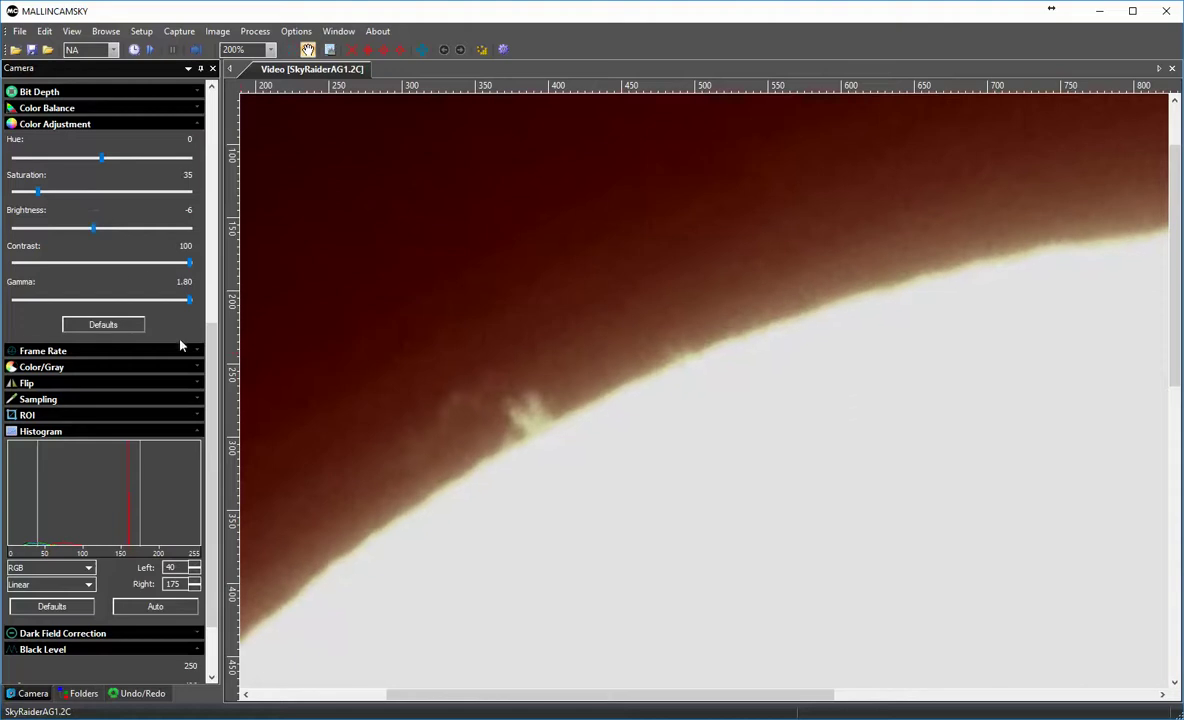
pyautogui.scroll(-1, 568, 381)
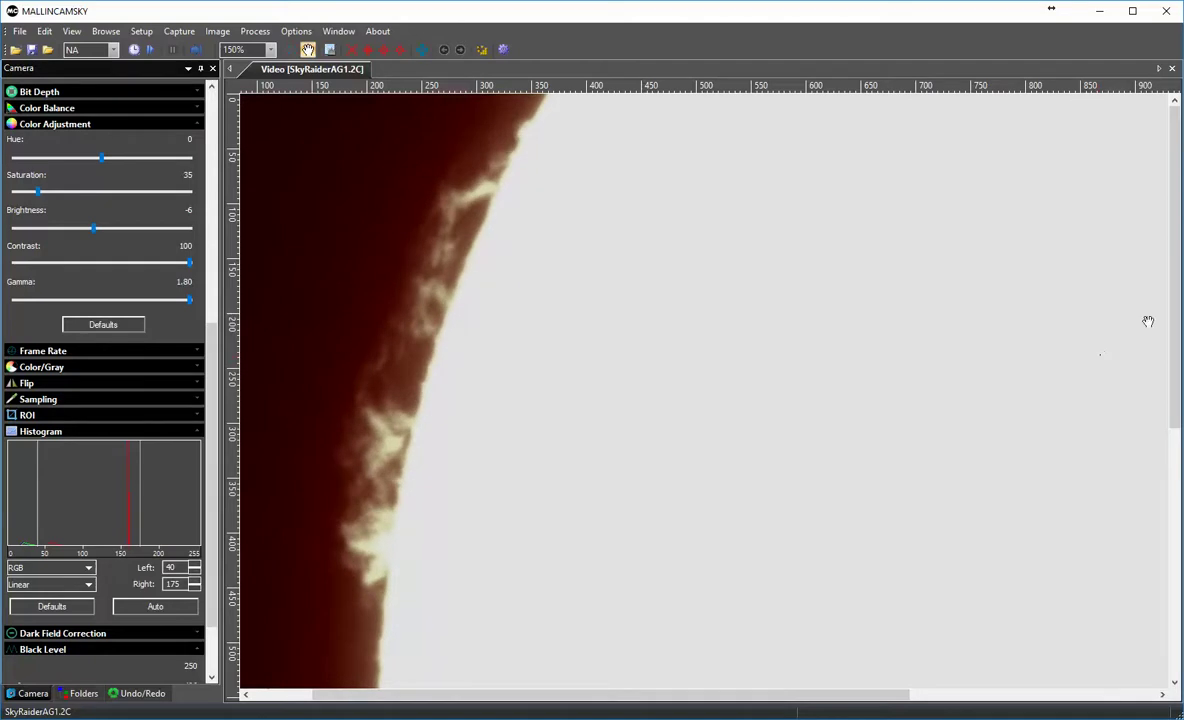
pyautogui.scroll(-2, 866, 362)
pyautogui.scroll(-1, 866, 363)
pyautogui.scroll(1, 866, 363)
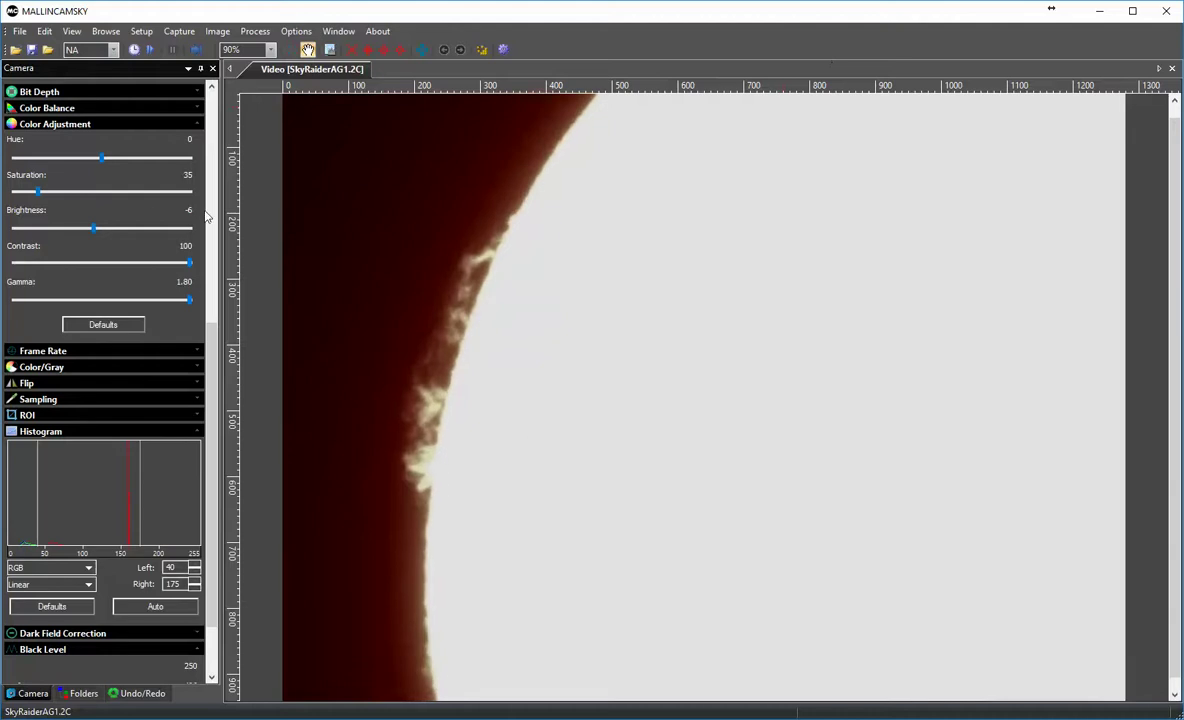
pyautogui.scroll(5, 200, 330)
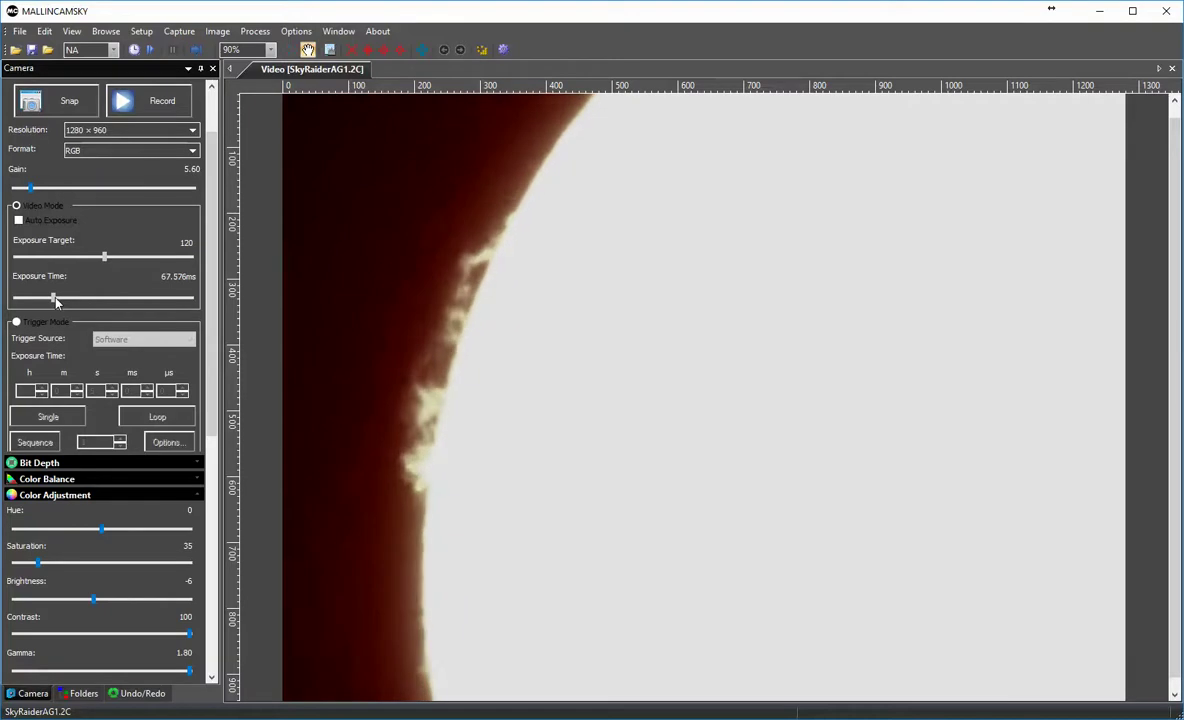
# Try a longer exposure time, then return it to 60.993 ms.
pyautogui.moveTo(54, 300); pyautogui.dragTo(60, 300)
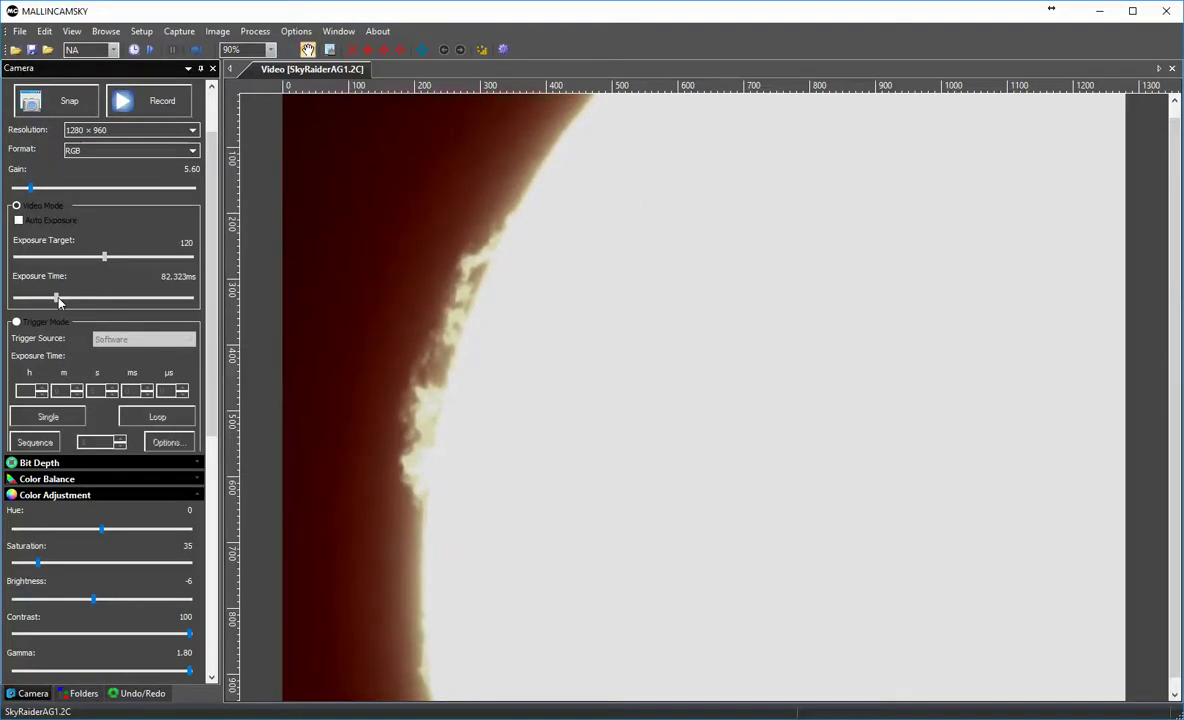
pyautogui.moveTo(58, 300); pyautogui.dragTo(54, 300)
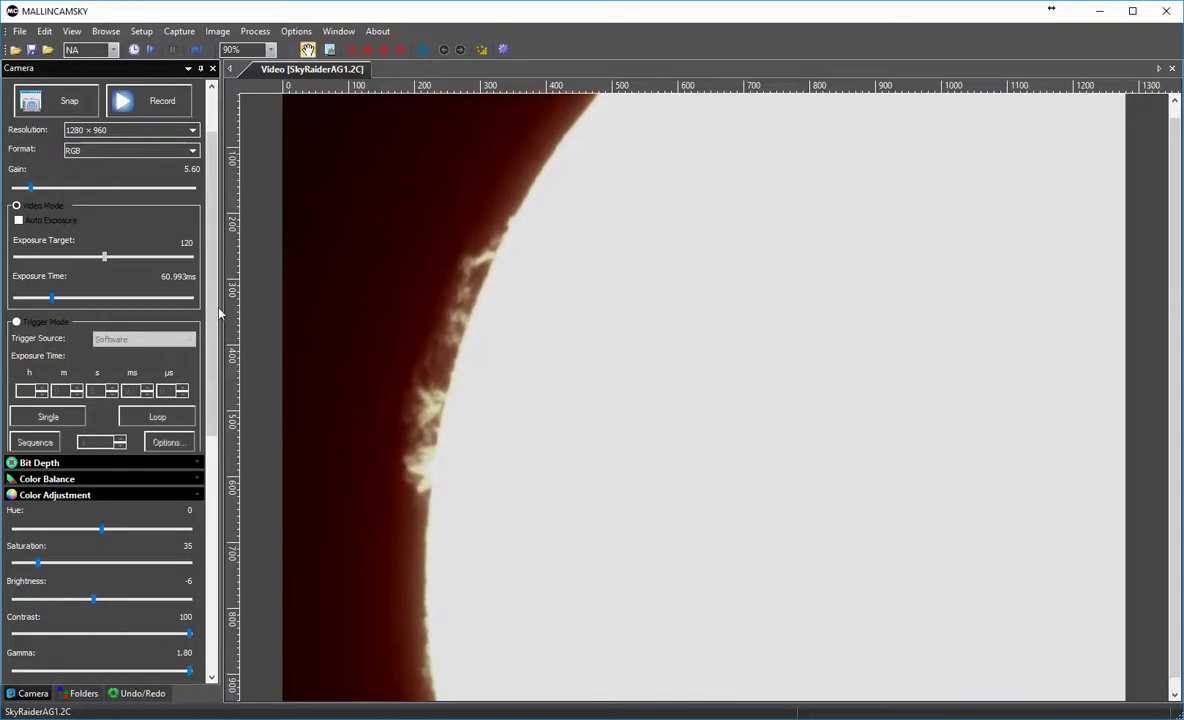
# Detach and re-dock the Camera settings panel, then pan onto the limb prominences.
pyautogui.moveTo(145, 68); pyautogui.dragTo(255, 83)
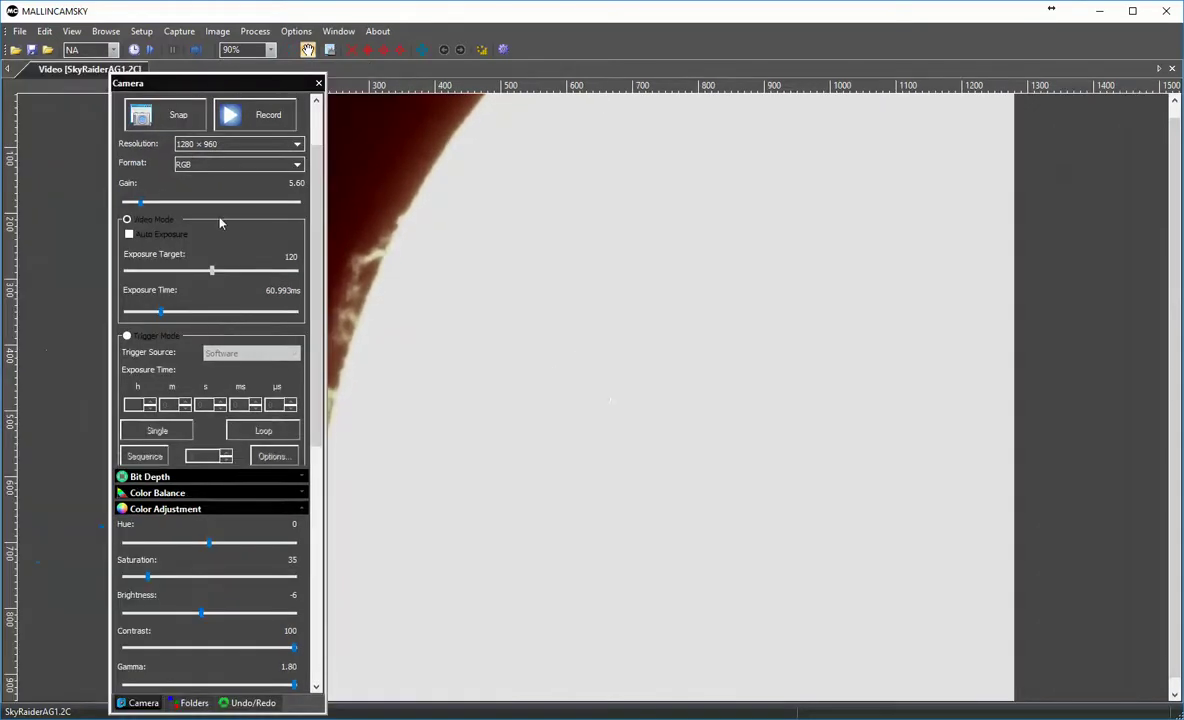
pyautogui.click(316, 100)
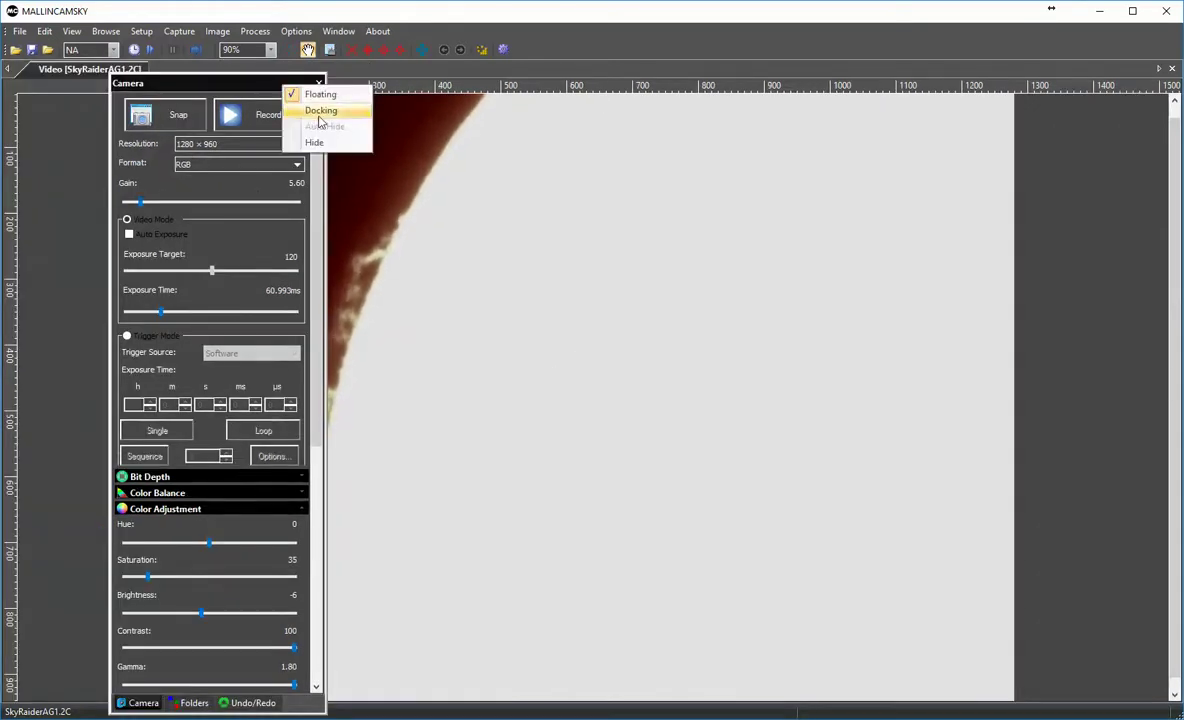
pyautogui.click(321, 111)
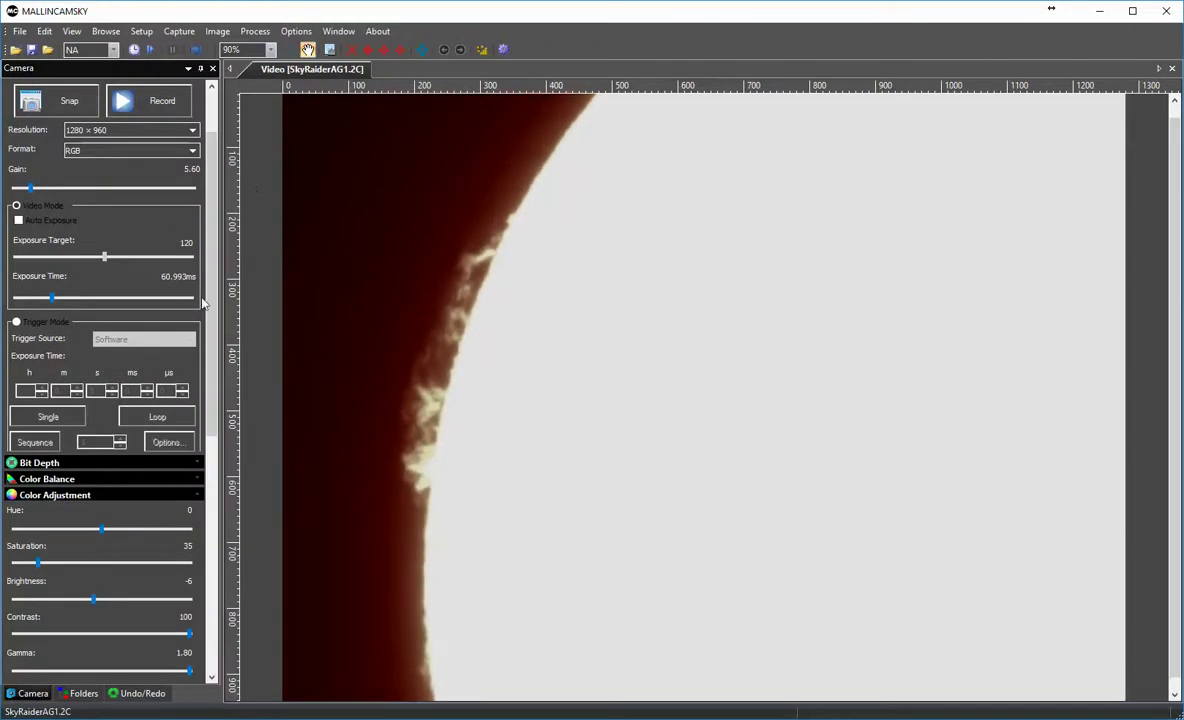
pyautogui.scroll(3, 357, 309)
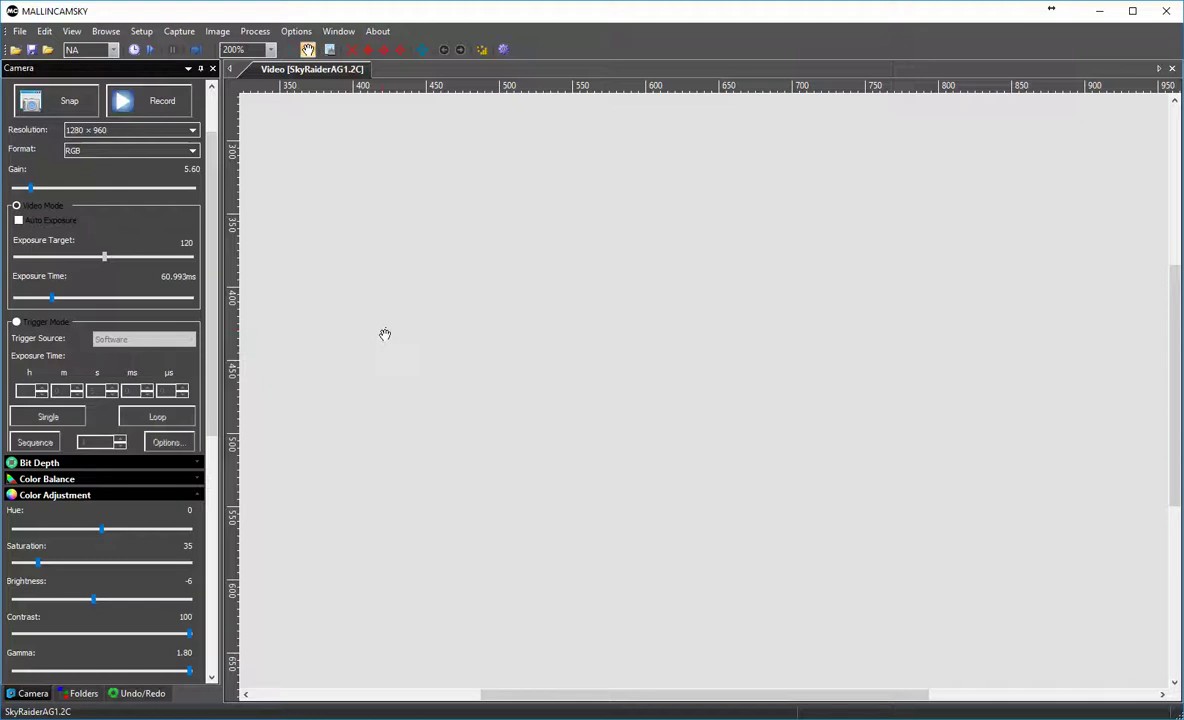
pyautogui.moveTo(385, 334); pyautogui.dragTo(809, 364)
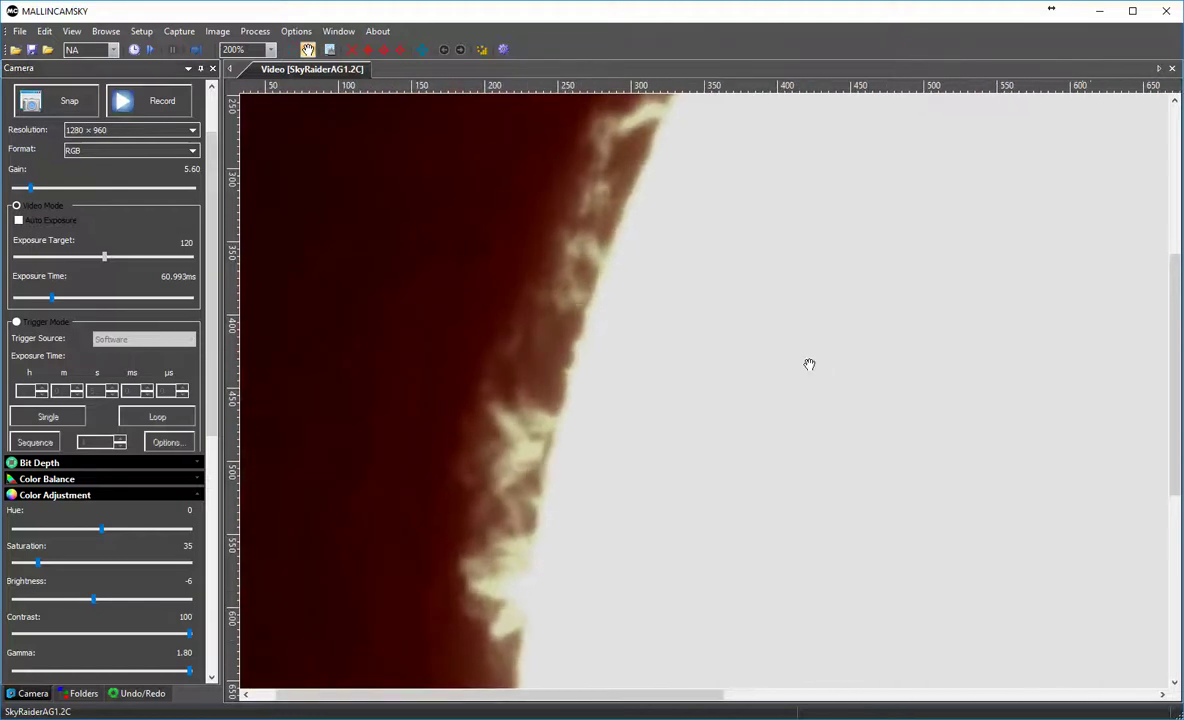
pyautogui.scroll(-1, 790, 360)
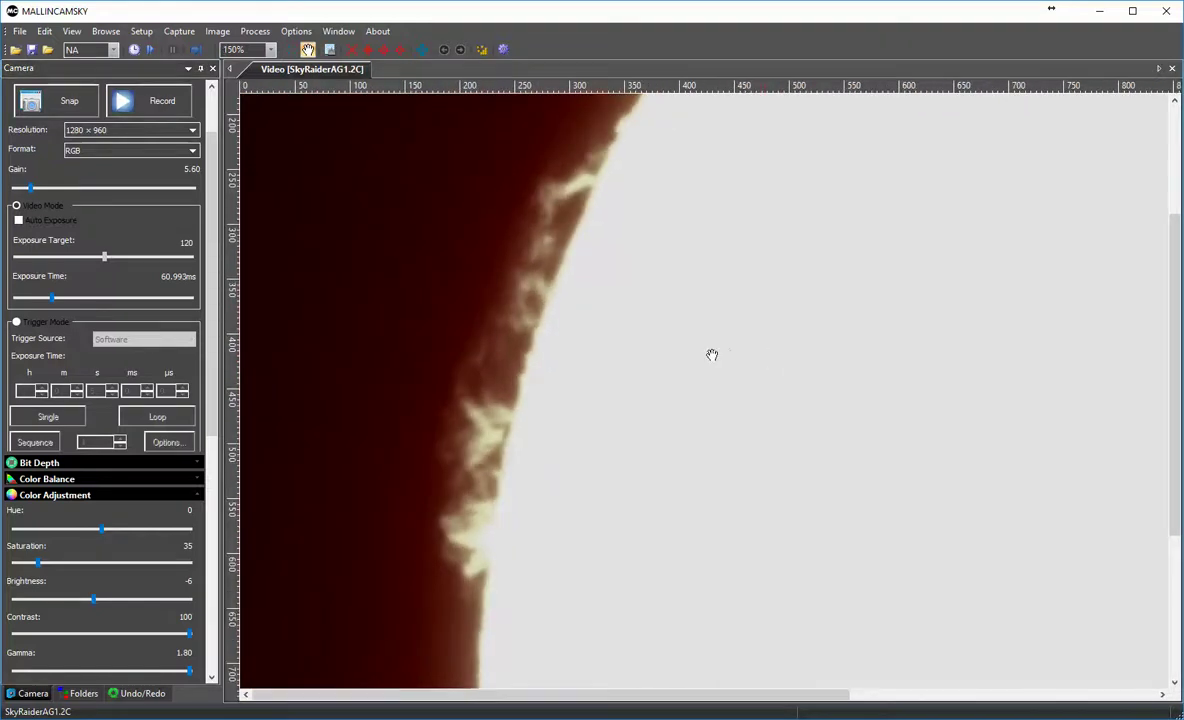